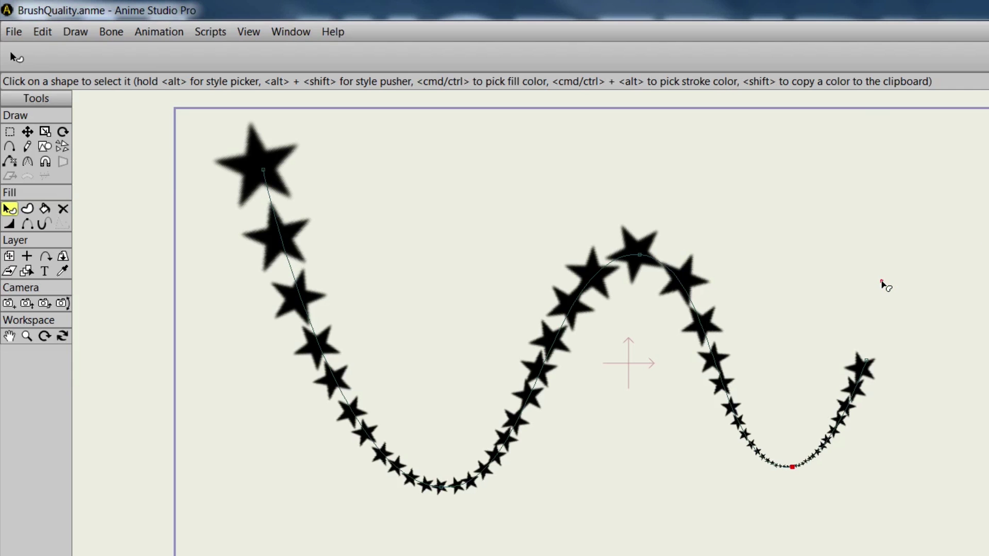
{"action": "key", "text": "ctrl+r"}
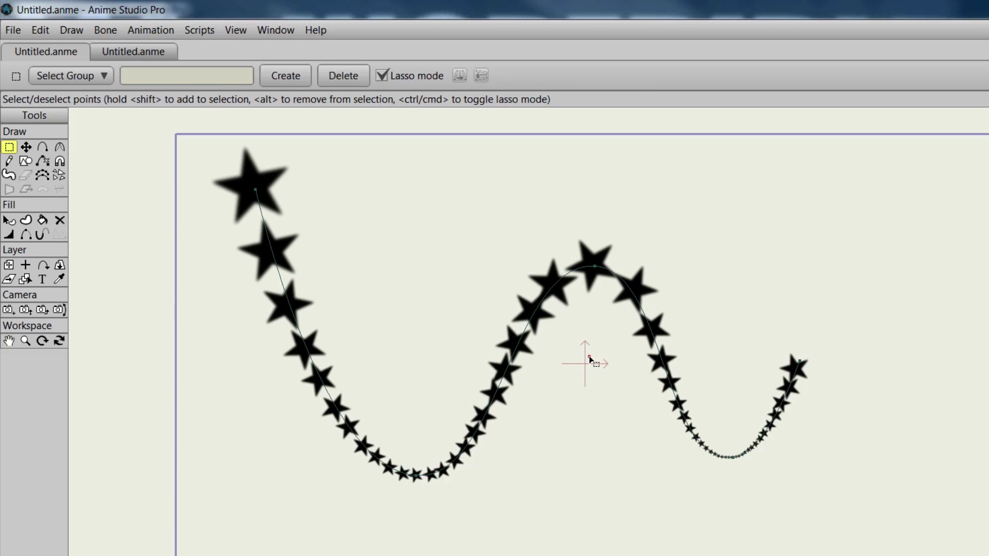
{"action": "key", "text": "ctrl+r"}
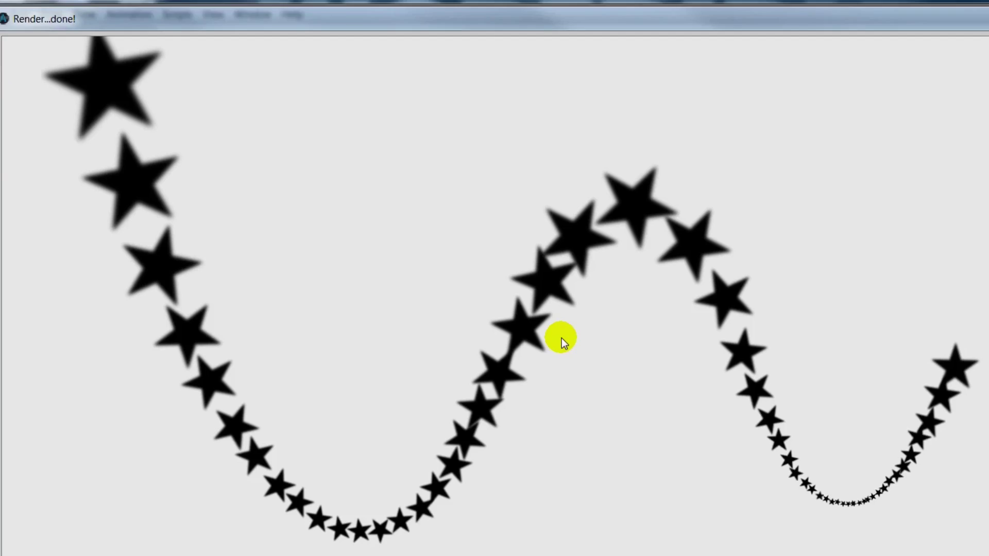
{"action": "left_click_drag", "start_coordinate": [128, 141], "coordinate": [157, 192]}
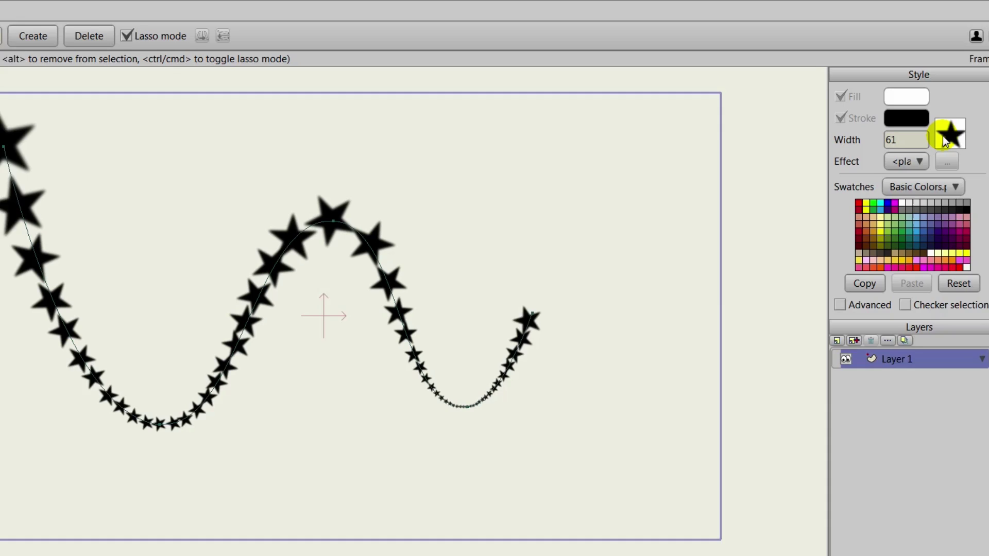
{"action": "left_click", "coordinate": [923, 135]}
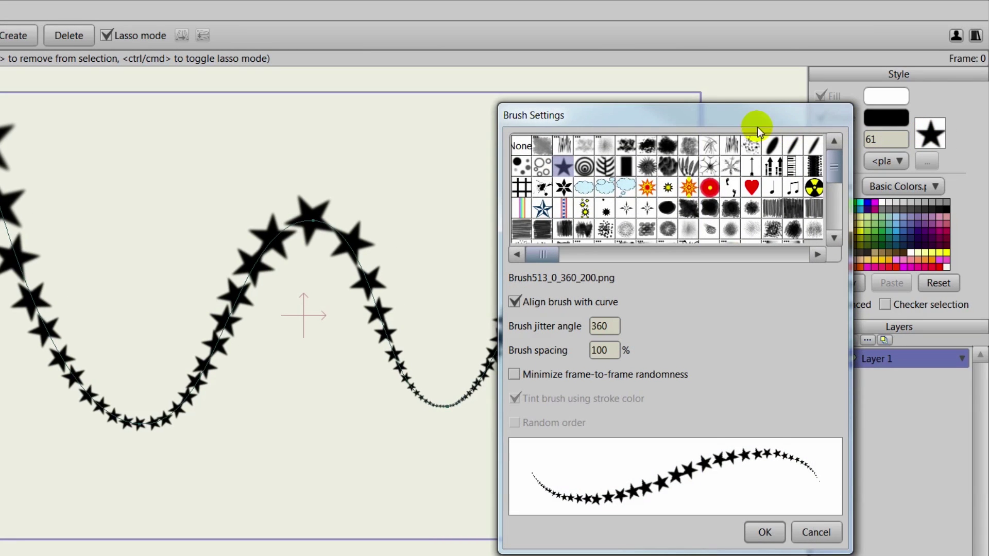
{"action": "left_click_drag", "start_coordinate": [726, 111], "coordinate": [648, 94]}
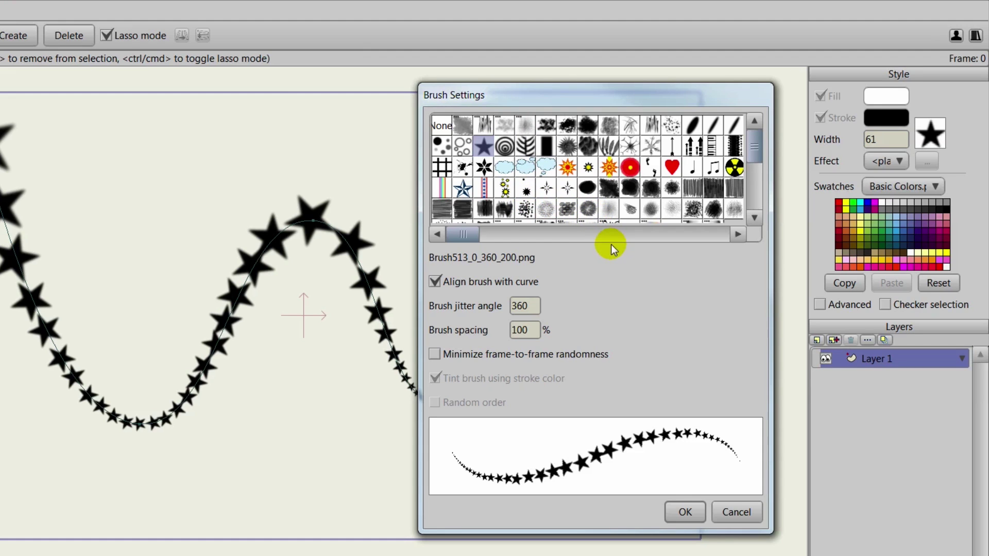
{"action": "left_click", "coordinate": [683, 512]}
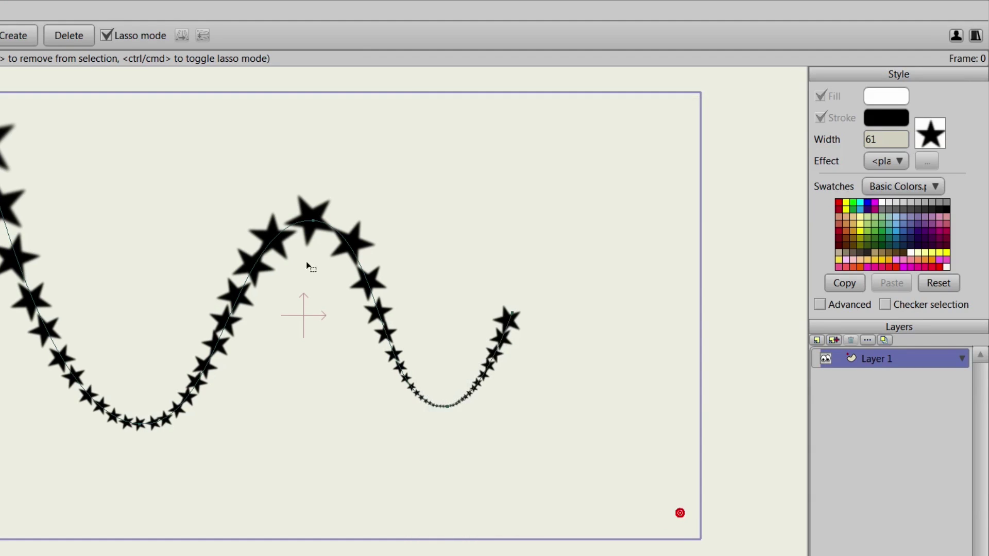
Select the wavy star stroke and switch its brush to the sketchy Brush002 multi-brush.
{"action": "key", "text": "q"}
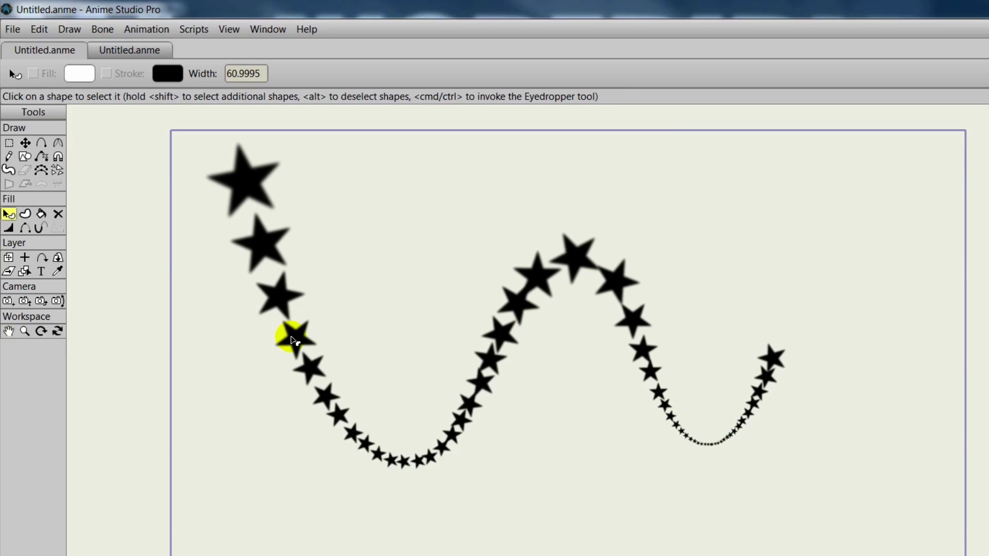
{"action": "left_click", "coordinate": [288, 335]}
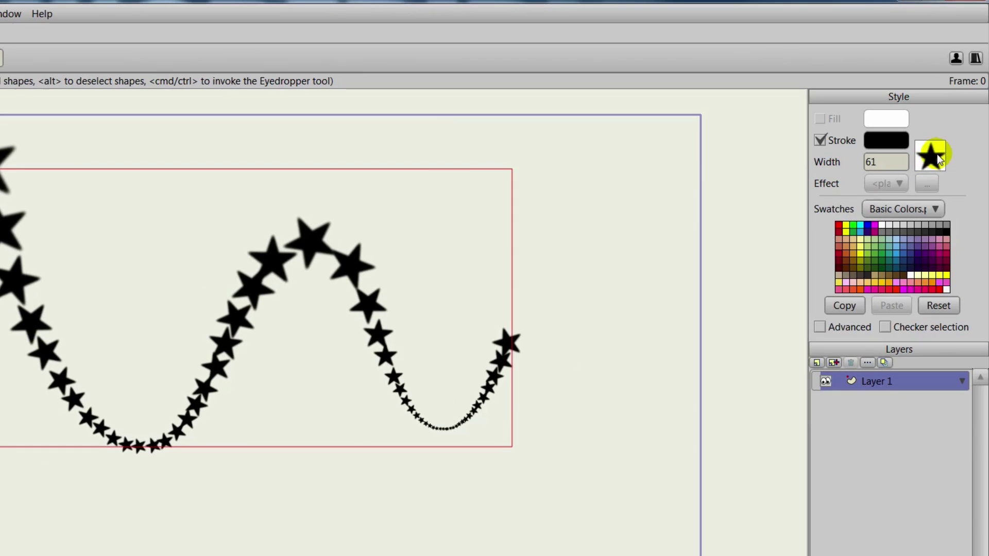
{"action": "left_click", "coordinate": [929, 154]}
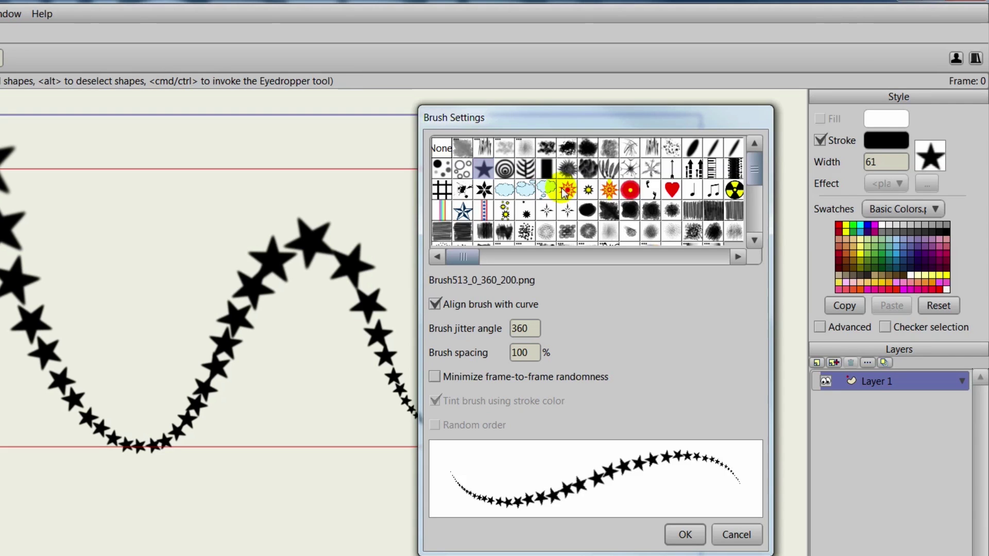
{"action": "left_click", "coordinate": [480, 147]}
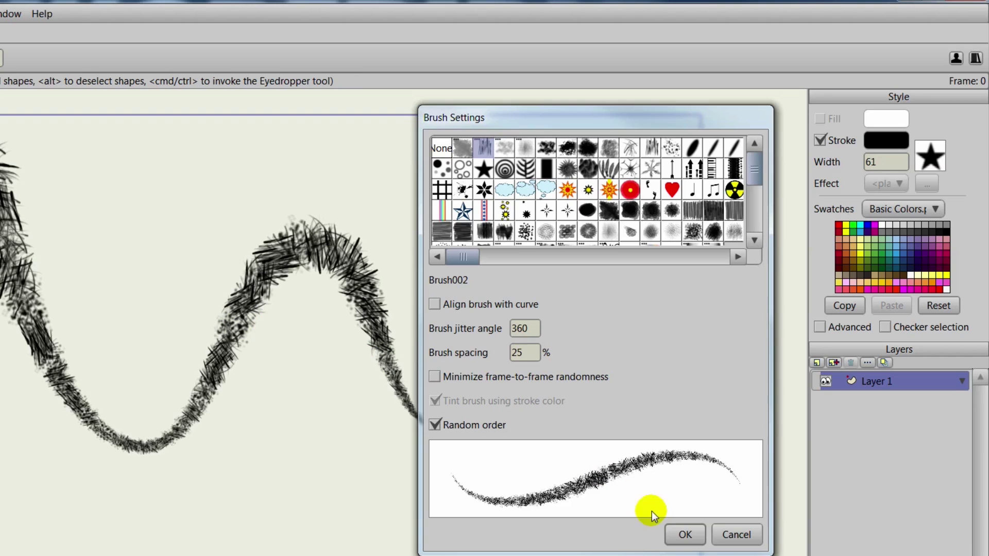
{"action": "left_click", "coordinate": [677, 534]}
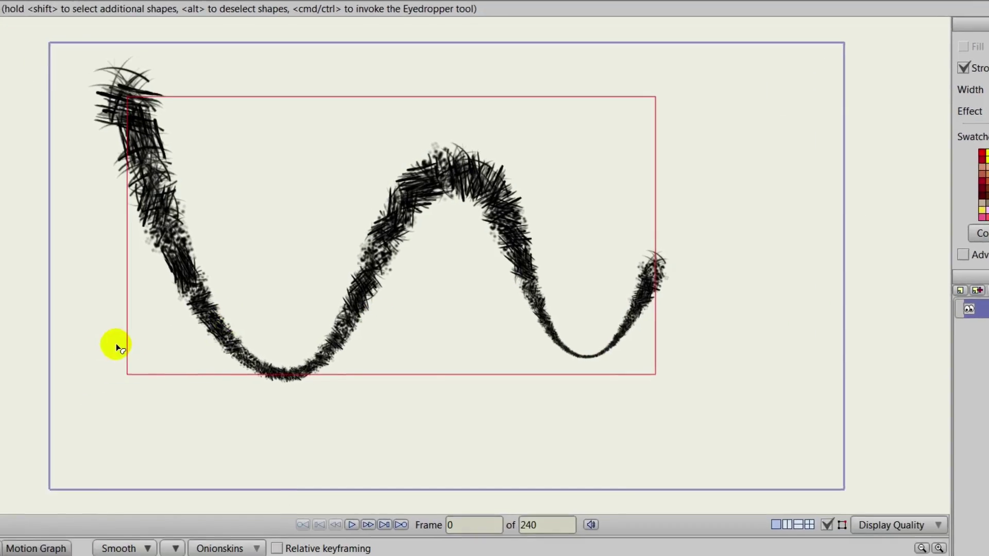
In Explorer, browse to Anime Studio Pro 10 > Resources > Support > brushes.
{"action": "left_click", "coordinate": [81, 513]}
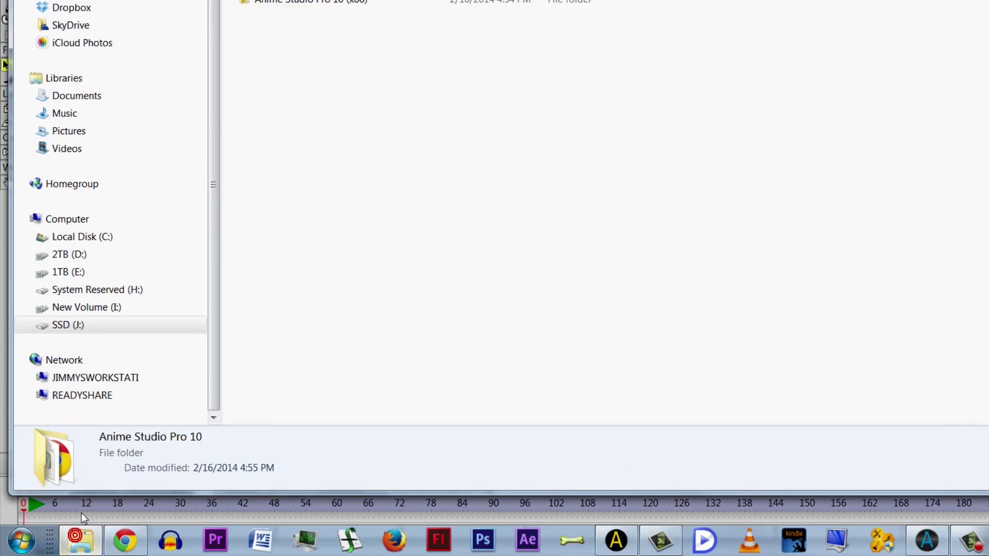
{"action": "double_click", "coordinate": [292, 125]}
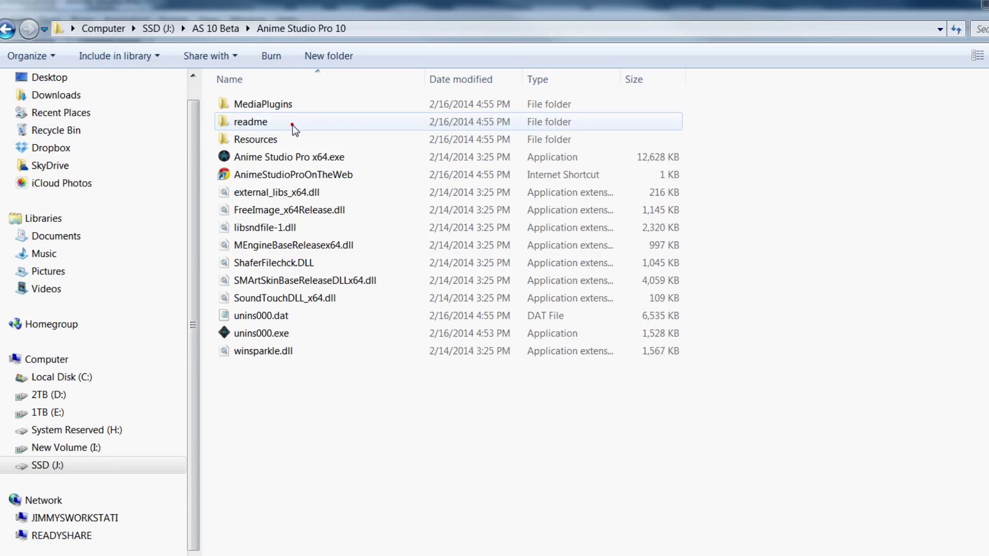
{"action": "double_click", "coordinate": [282, 138]}
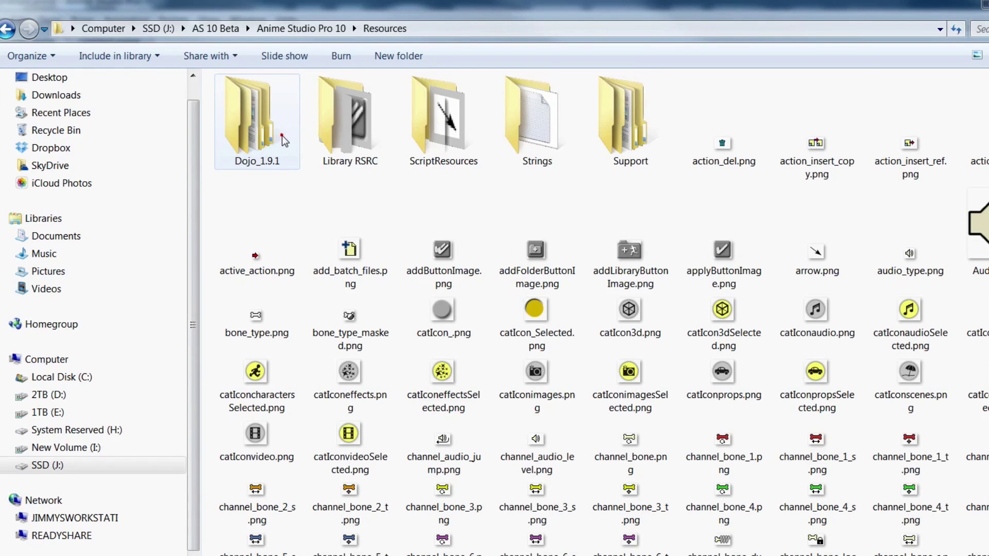
{"action": "double_click", "coordinate": [613, 140]}
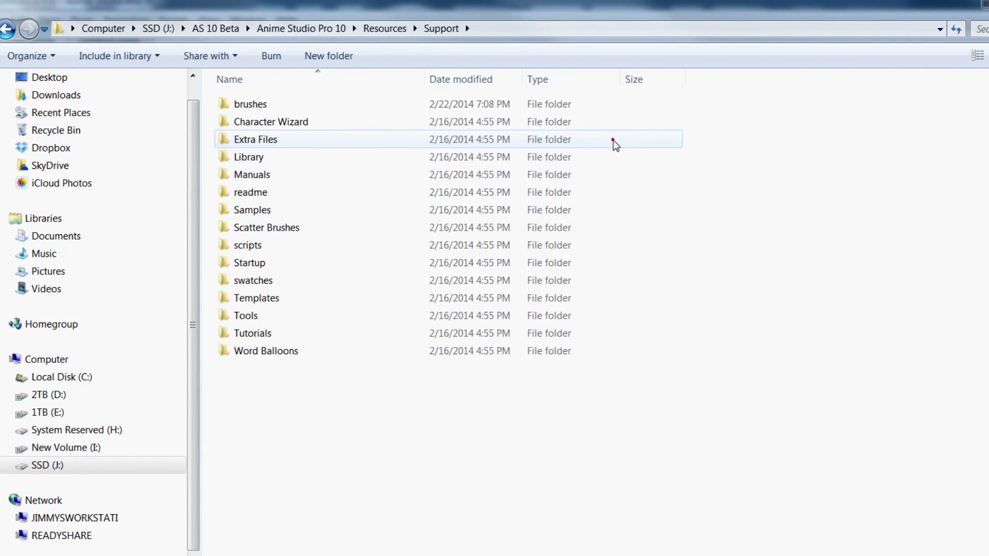
{"action": "double_click", "coordinate": [250, 104]}
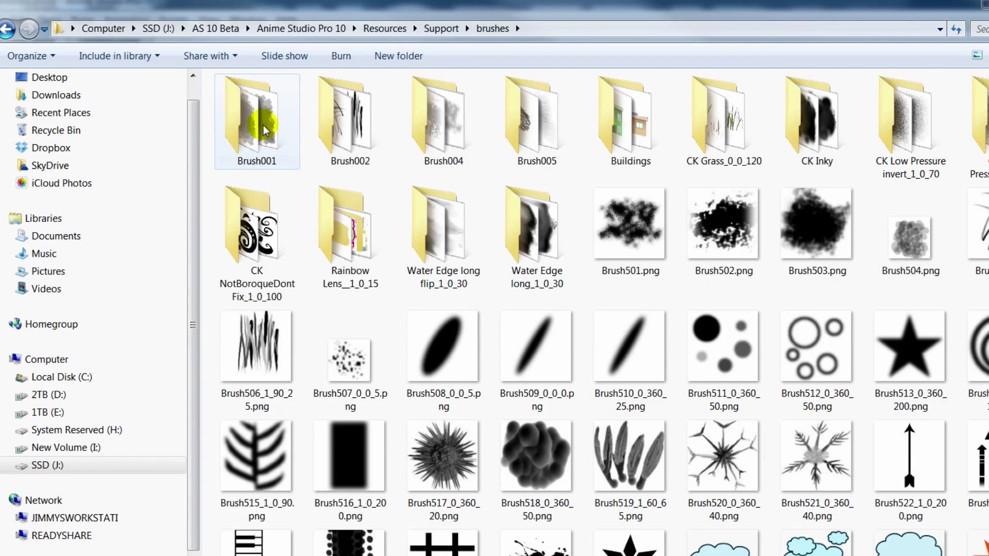
Look inside the Brush002 folder, then go back and open the Buildings brush folder.
{"action": "double_click", "coordinate": [345, 126]}
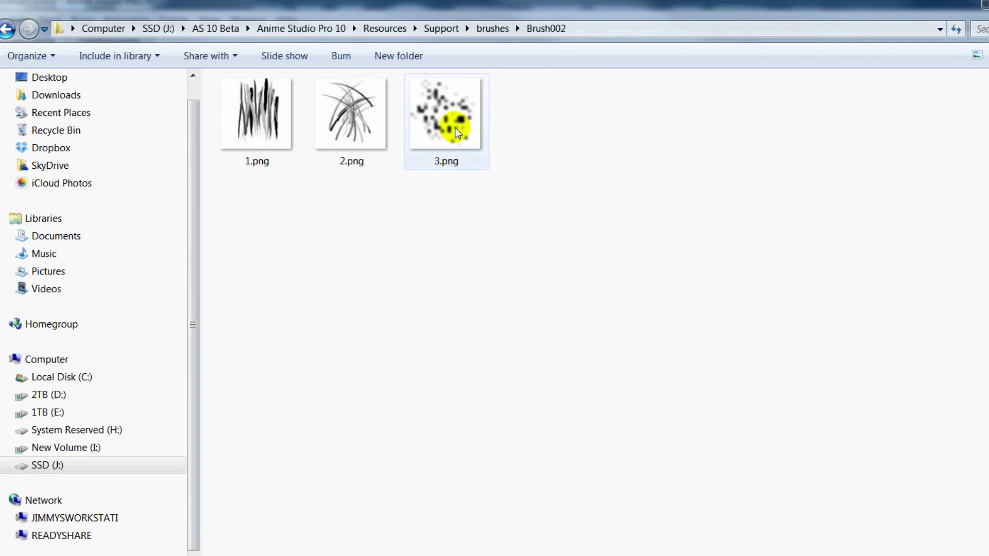
{"action": "left_click", "coordinate": [7, 30]}
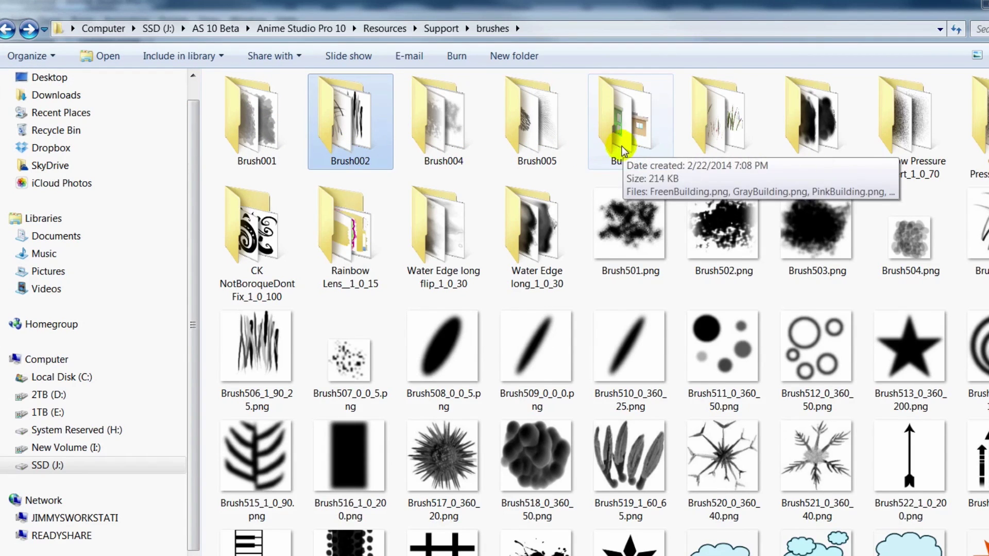
{"action": "double_click", "coordinate": [624, 150]}
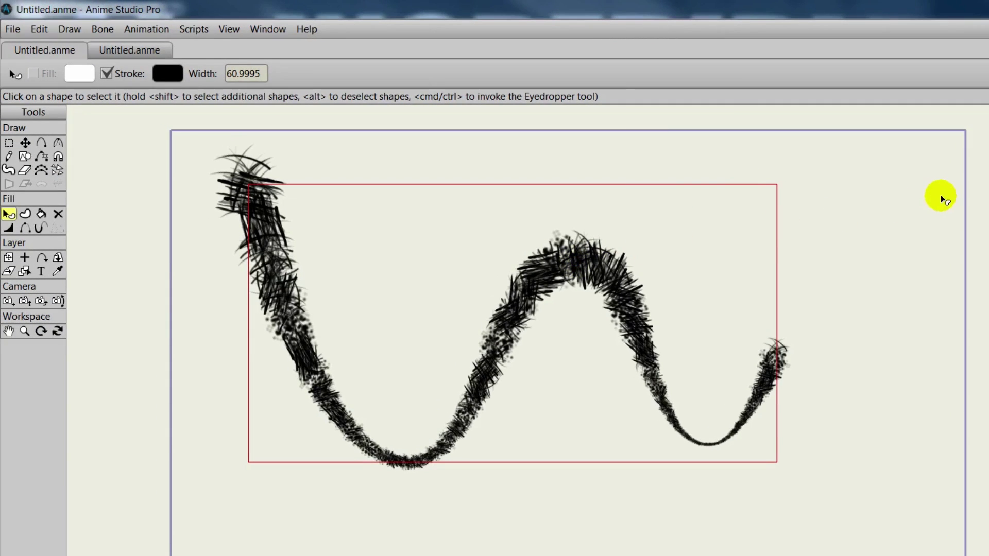
Select all points of the wavy stroke and delete it.
{"action": "left_click", "coordinate": [9, 145]}
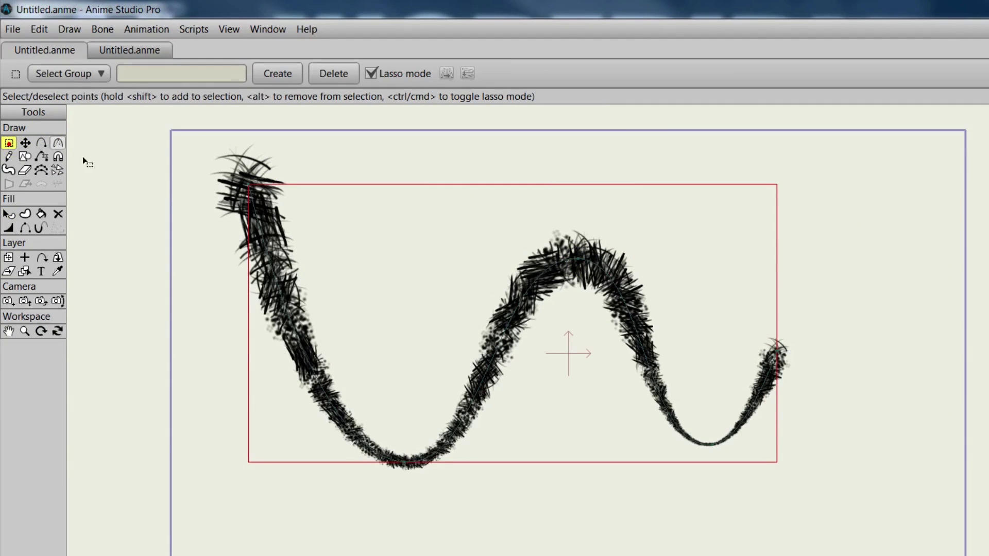
{"action": "left_click", "coordinate": [255, 211]}
{"action": "double_click", "coordinate": [254, 212]}
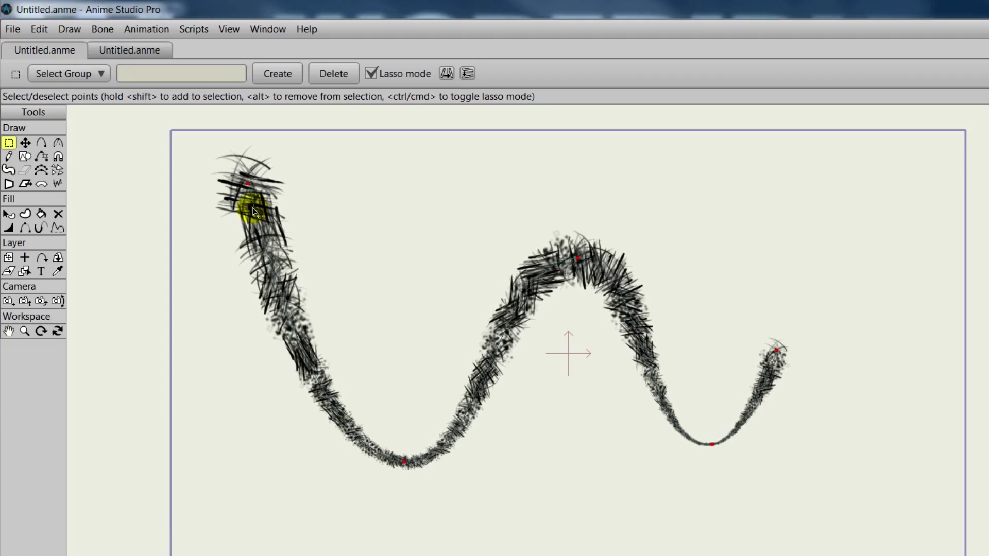
{"action": "key", "text": "Delete"}
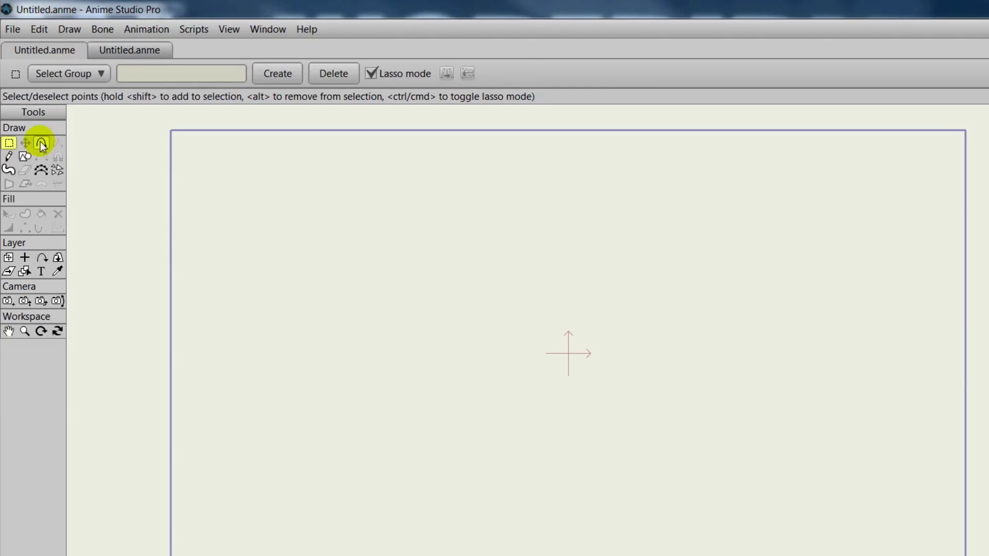
Draw a straight horizontal line across the canvas and create a stroked shape from it.
{"action": "left_click", "coordinate": [41, 143]}
{"action": "left_click_drag", "start_coordinate": [164, 353], "coordinate": [981, 362]}
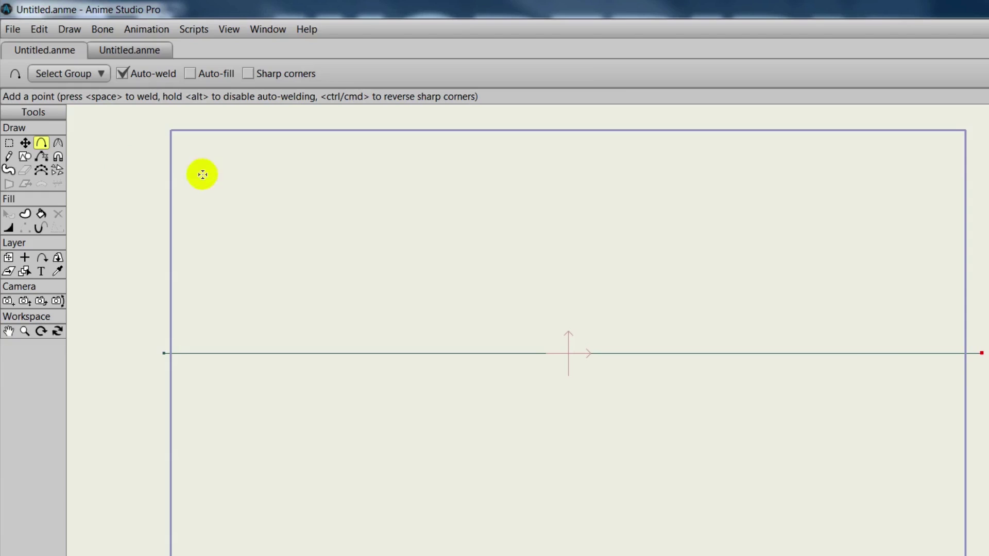
{"action": "left_click", "coordinate": [24, 213]}
{"action": "left_click", "coordinate": [341, 351]}
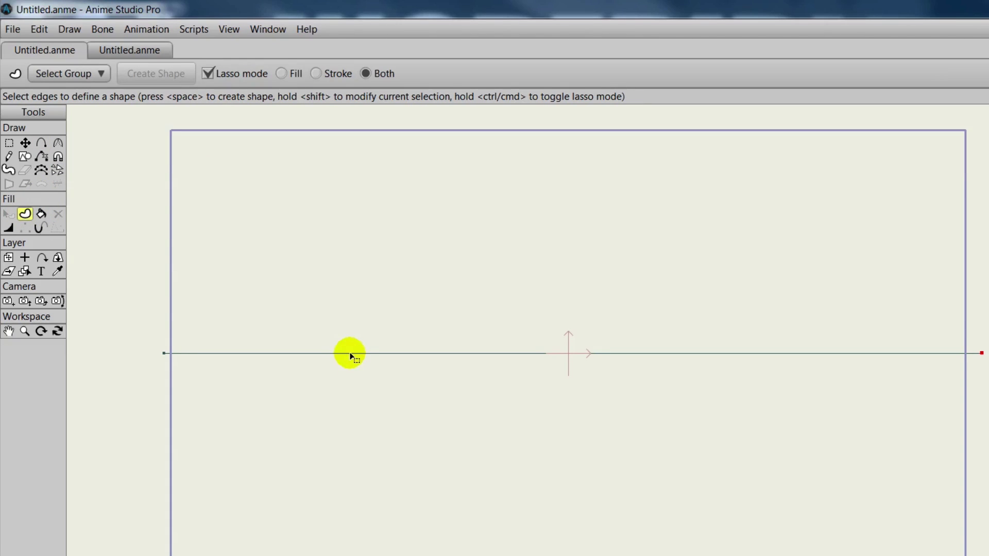
{"action": "left_click", "coordinate": [168, 84]}
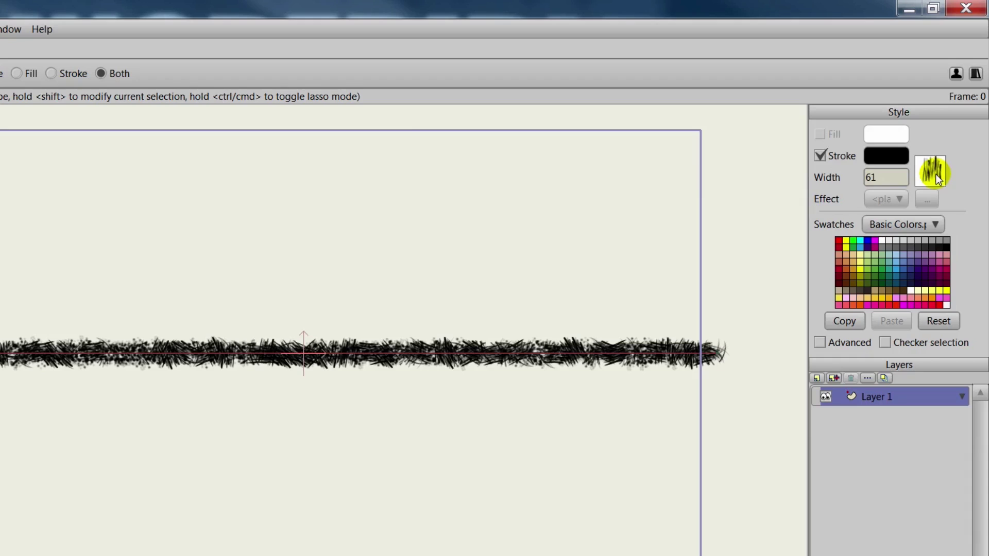
Give the stroke the Buildings brush with jitter angle 0 and spacing 105%.
{"action": "left_click", "coordinate": [930, 171]}
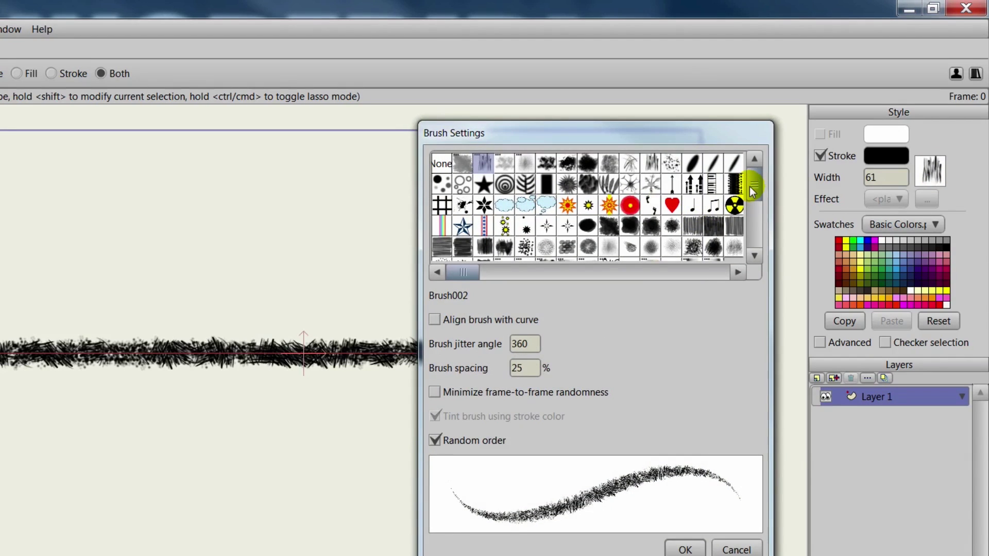
{"action": "left_click_drag", "start_coordinate": [753, 191], "coordinate": [755, 247]}
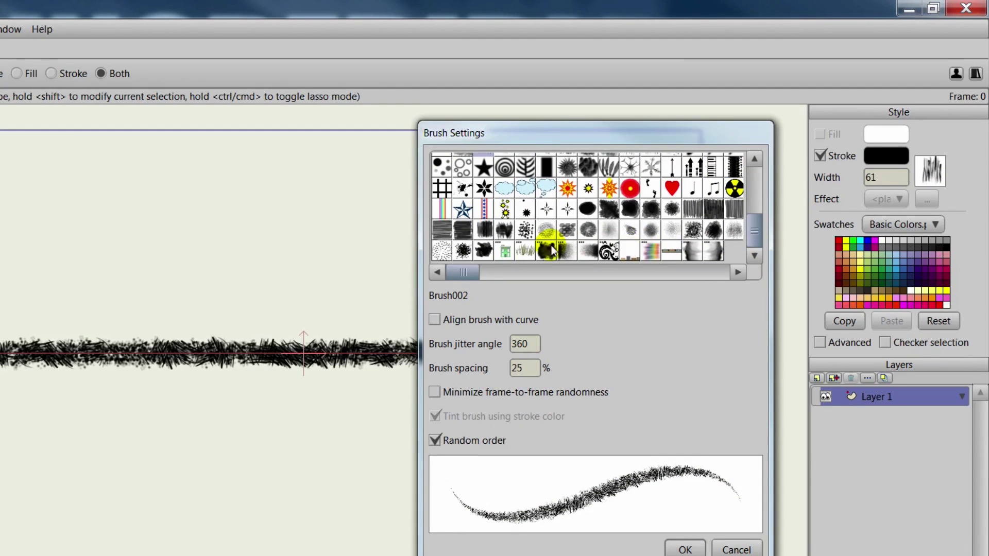
{"action": "left_click", "coordinate": [503, 252]}
{"action": "left_click_drag", "start_coordinate": [515, 134], "coordinate": [602, 124]}
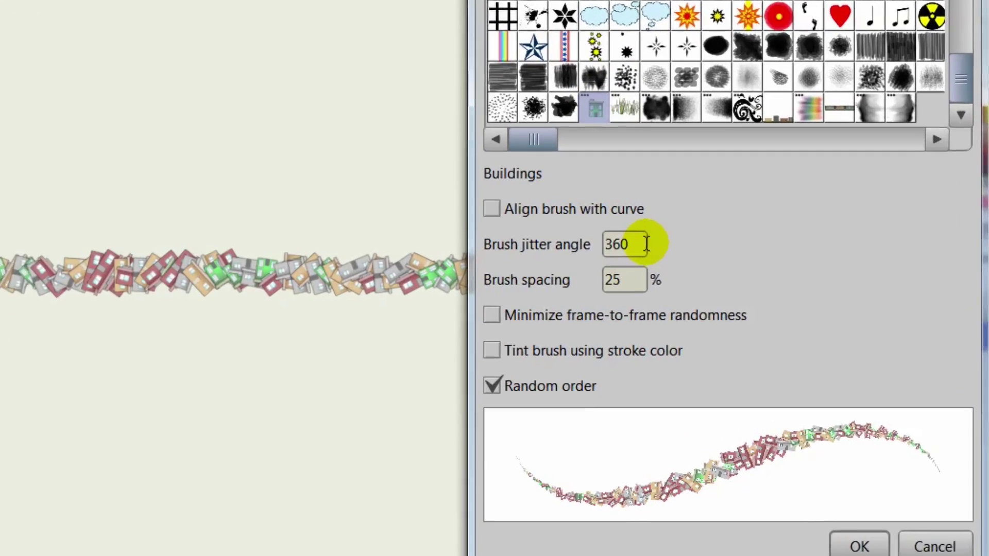
{"action": "left_click_drag", "start_coordinate": [610, 333], "coordinate": [543, 333]}
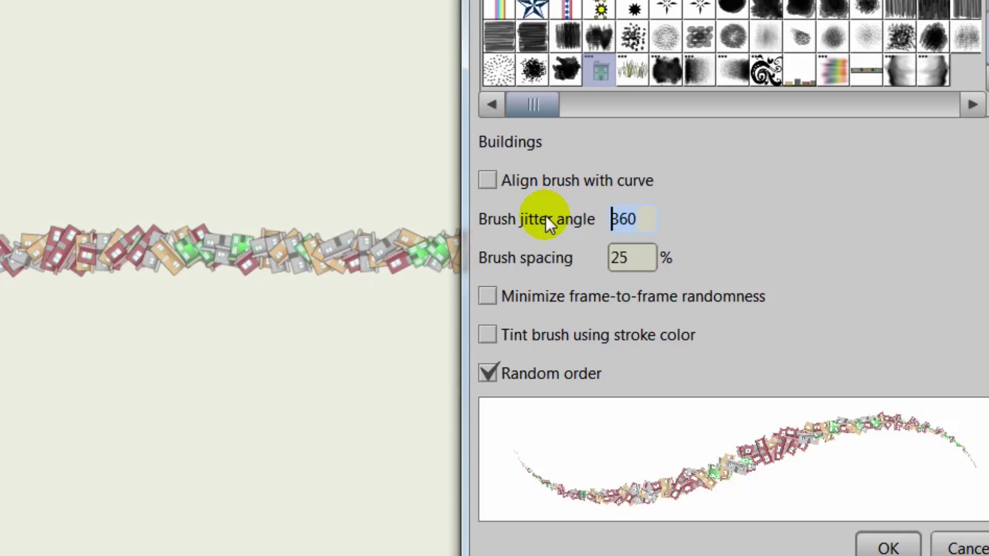
{"action": "type", "text": "0"}
{"action": "left_click", "coordinate": [642, 259]}
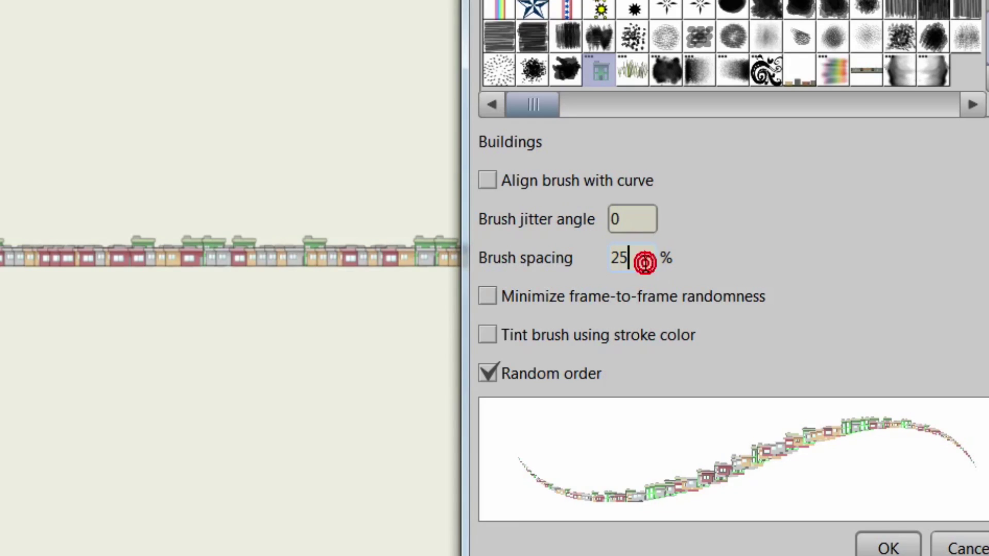
{"action": "scroll", "coordinate": [644, 260], "scroll_direction": "up", "scroll_amount": 3}
{"action": "scroll", "coordinate": [645, 263], "scroll_direction": "up", "scroll_amount": 11}
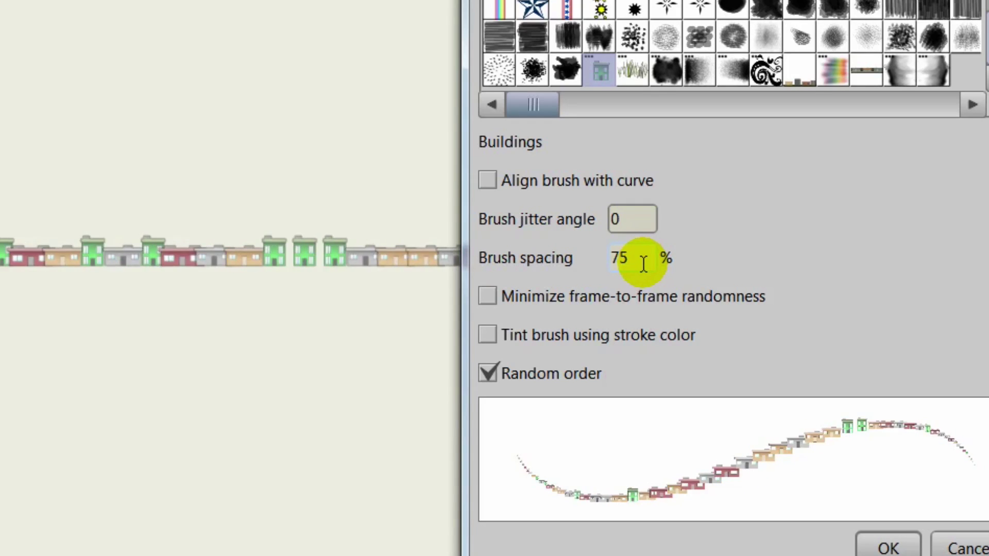
{"action": "scroll", "coordinate": [643, 263], "scroll_direction": "up", "scroll_amount": 2}
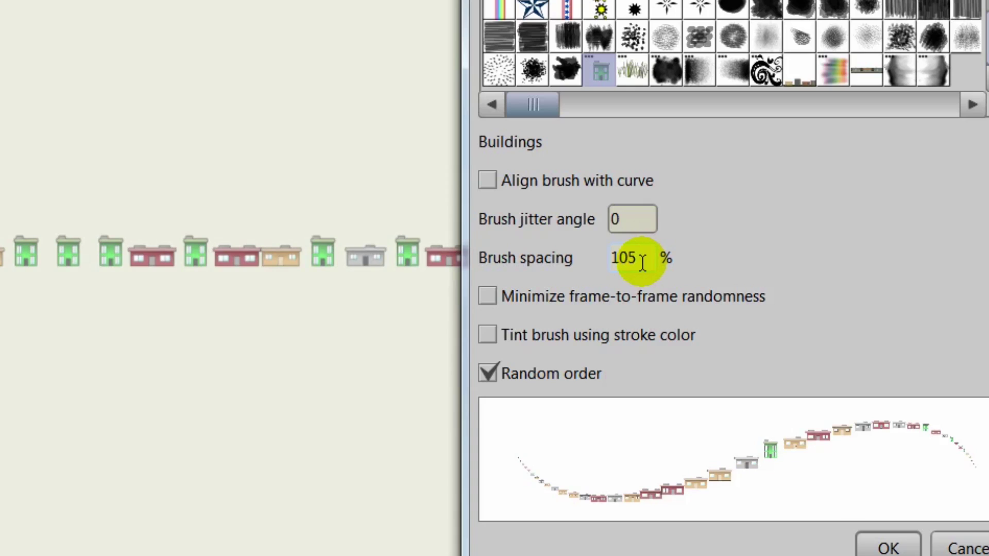
{"action": "left_click", "coordinate": [886, 544]}
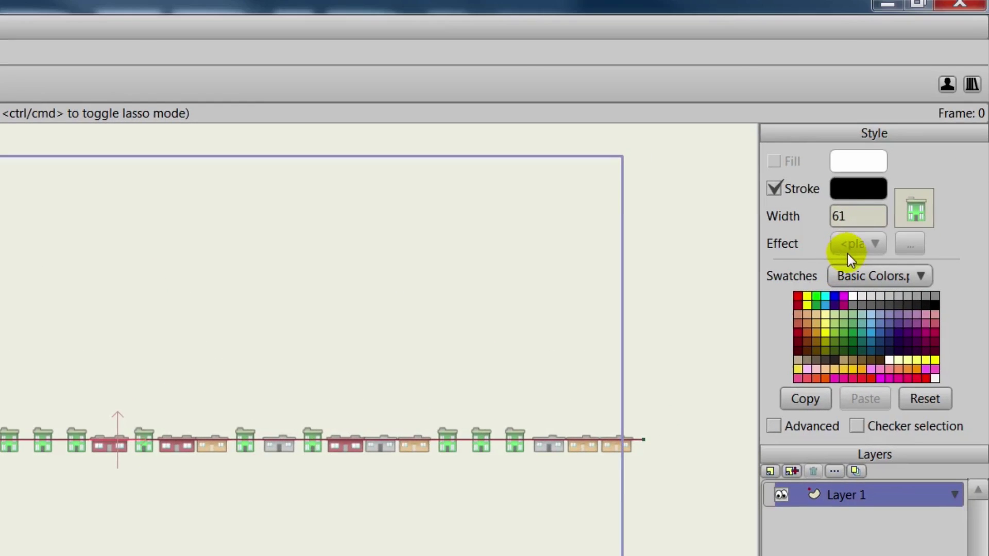
Set the stroke width to 200 in the Style panel.
{"action": "scroll", "coordinate": [855, 214], "scroll_direction": "up", "scroll_amount": 13}
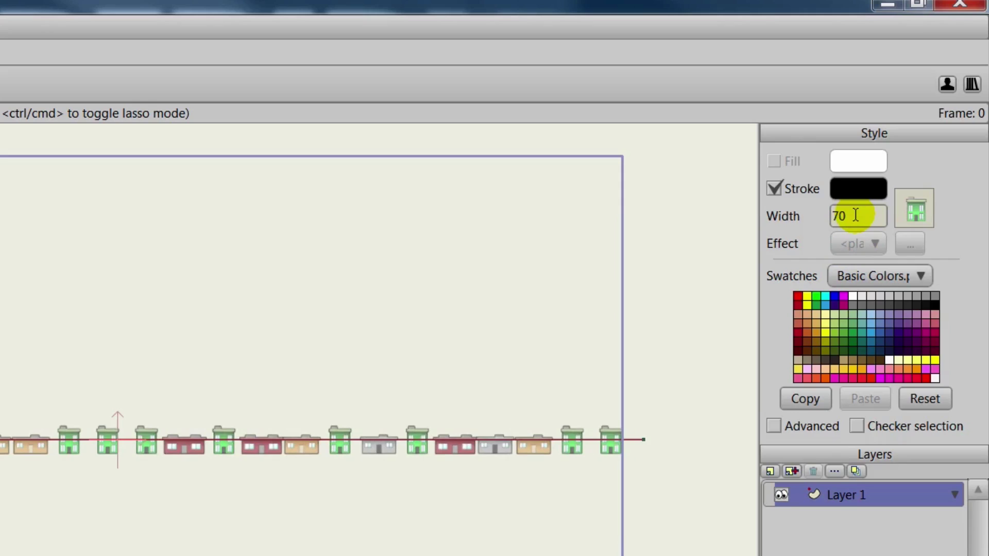
{"action": "scroll", "coordinate": [855, 215], "scroll_direction": "up", "scroll_amount": 19}
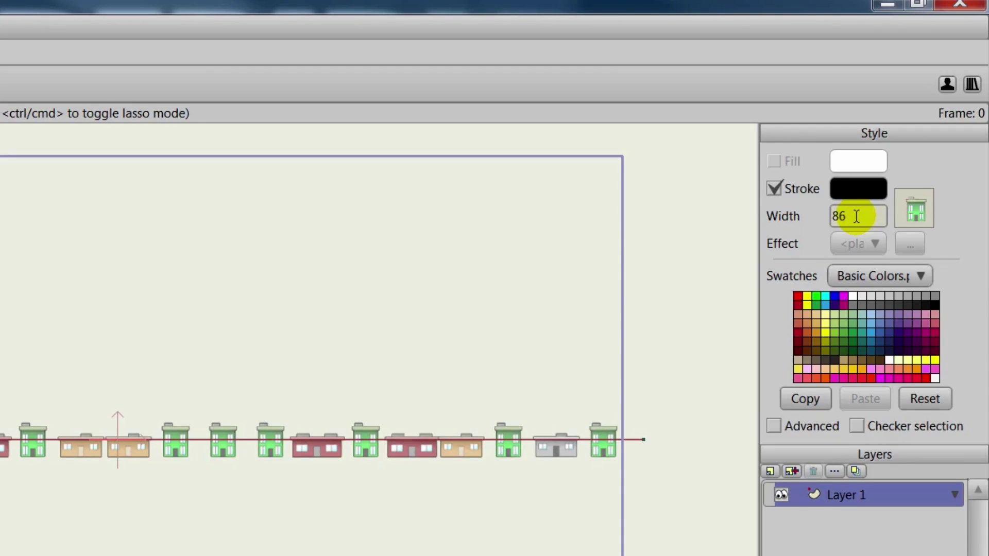
{"action": "left_click_drag", "start_coordinate": [856, 215], "coordinate": [765, 227]}
{"action": "type", "text": "200"}
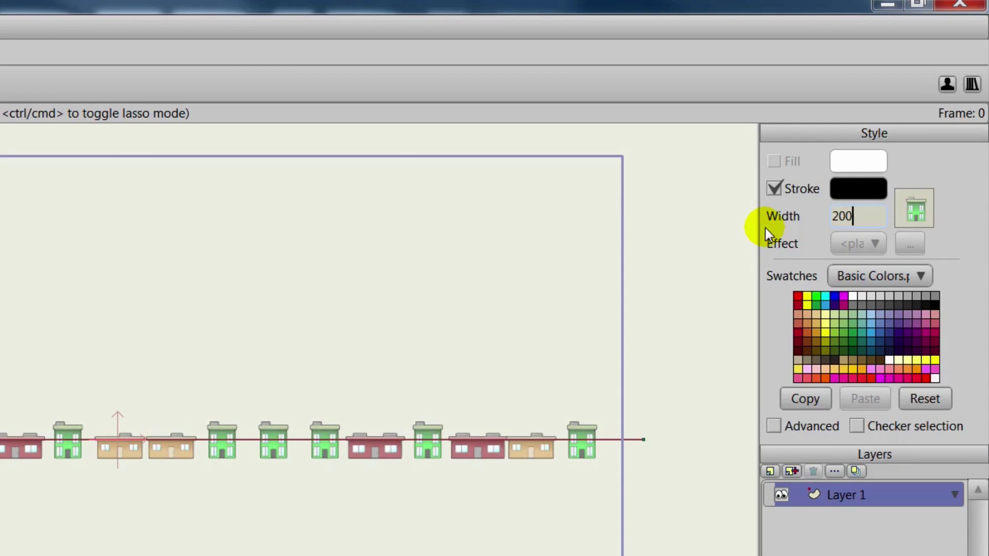
{"action": "key", "text": "Return"}
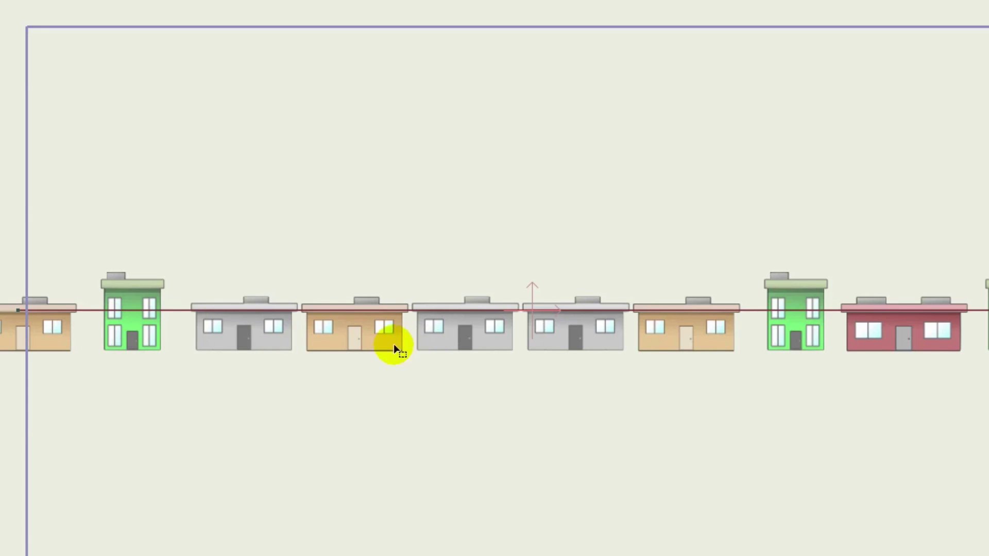
Rescale the houses layer slightly by dragging a corner handle.
{"action": "left_click", "coordinate": [11, 205]}
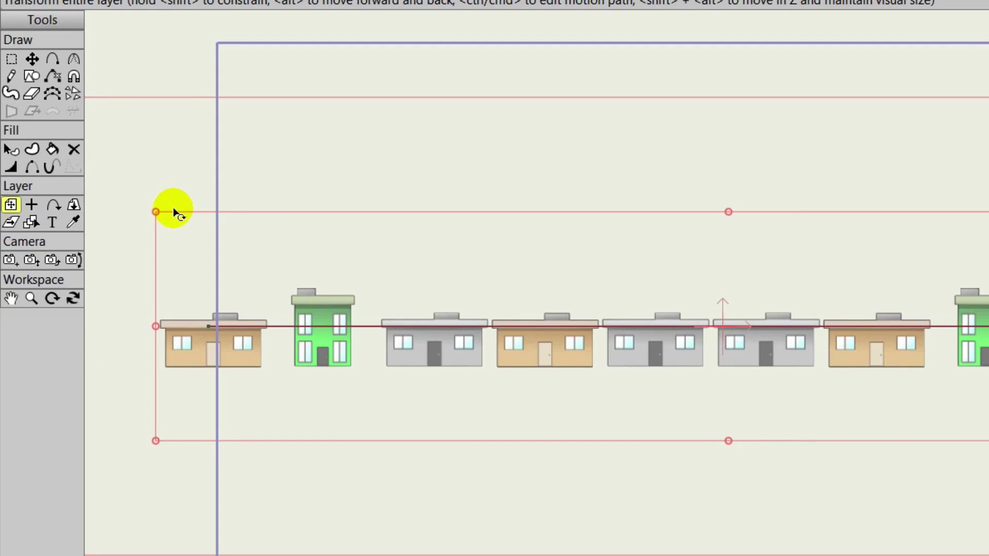
{"action": "left_click_drag", "start_coordinate": [172, 209], "coordinate": [106, 163]}
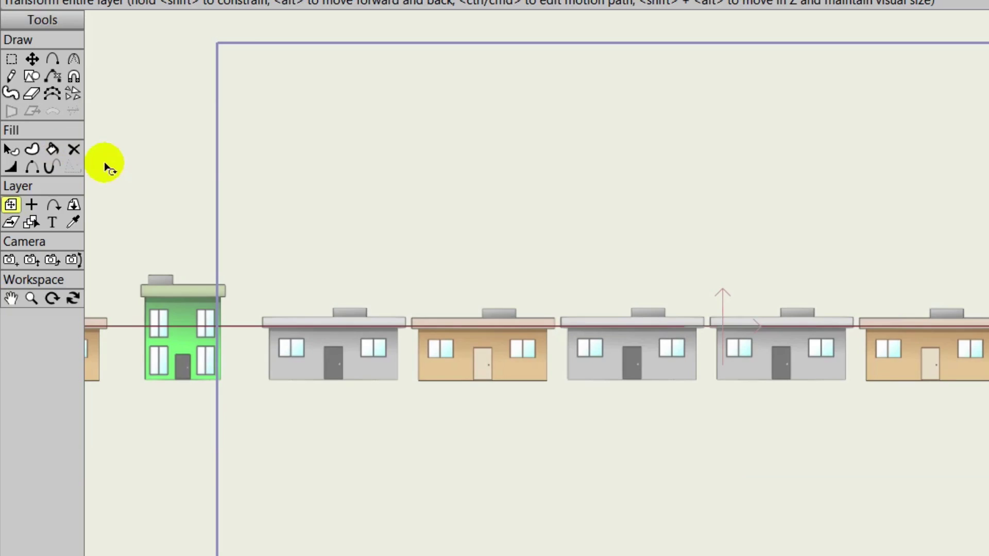
{"action": "scroll", "coordinate": [170, 211], "scroll_direction": "down", "scroll_amount": 5}
Slide the row of houses left under the camera frame.
{"action": "left_click", "coordinate": [32, 59]}
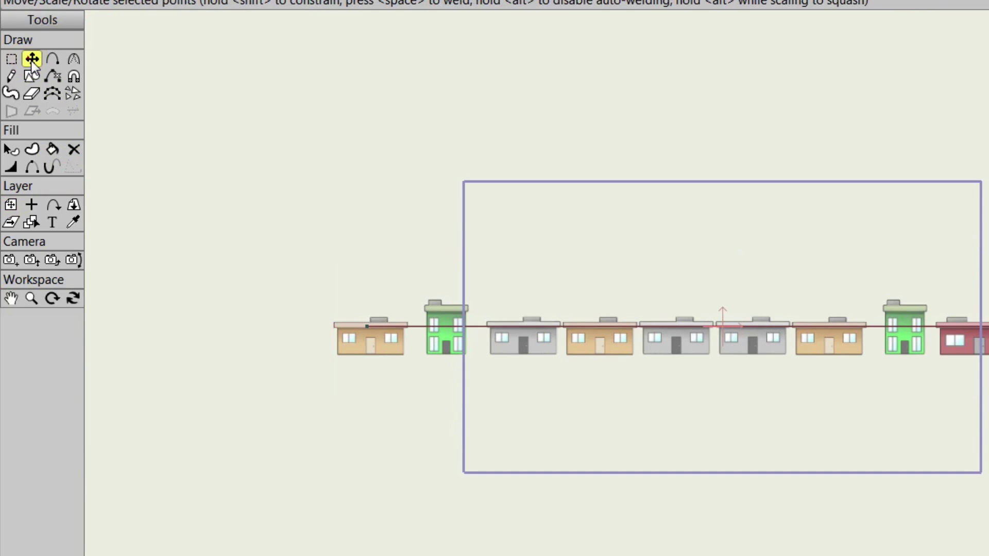
{"action": "left_click_drag", "start_coordinate": [422, 347], "coordinate": [369, 280]}
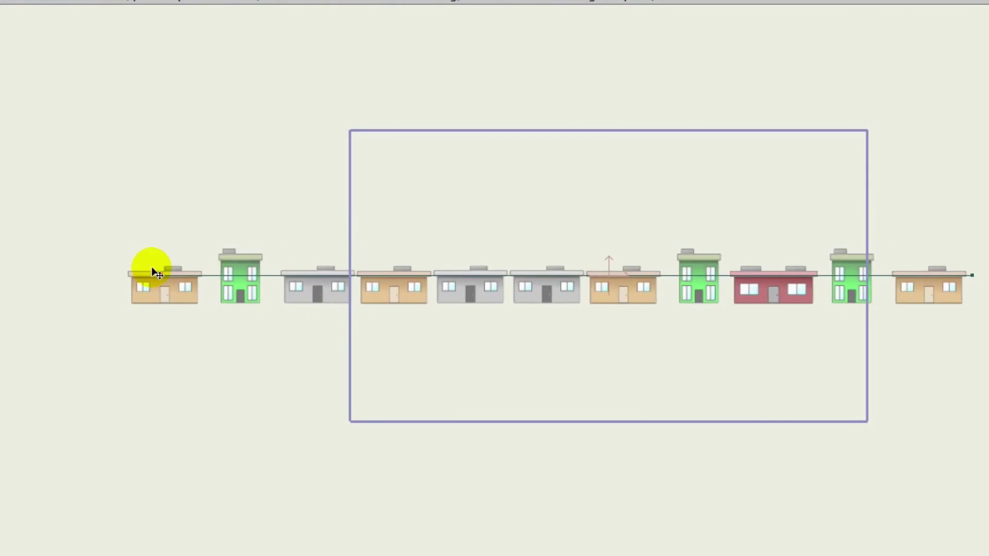
{"action": "left_click_drag", "start_coordinate": [156, 273], "coordinate": [0, 254]}
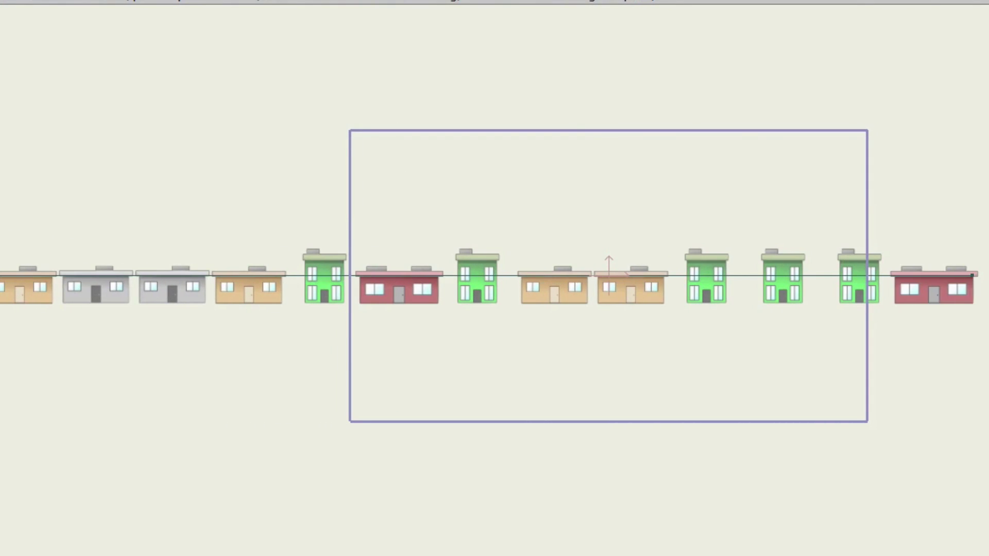